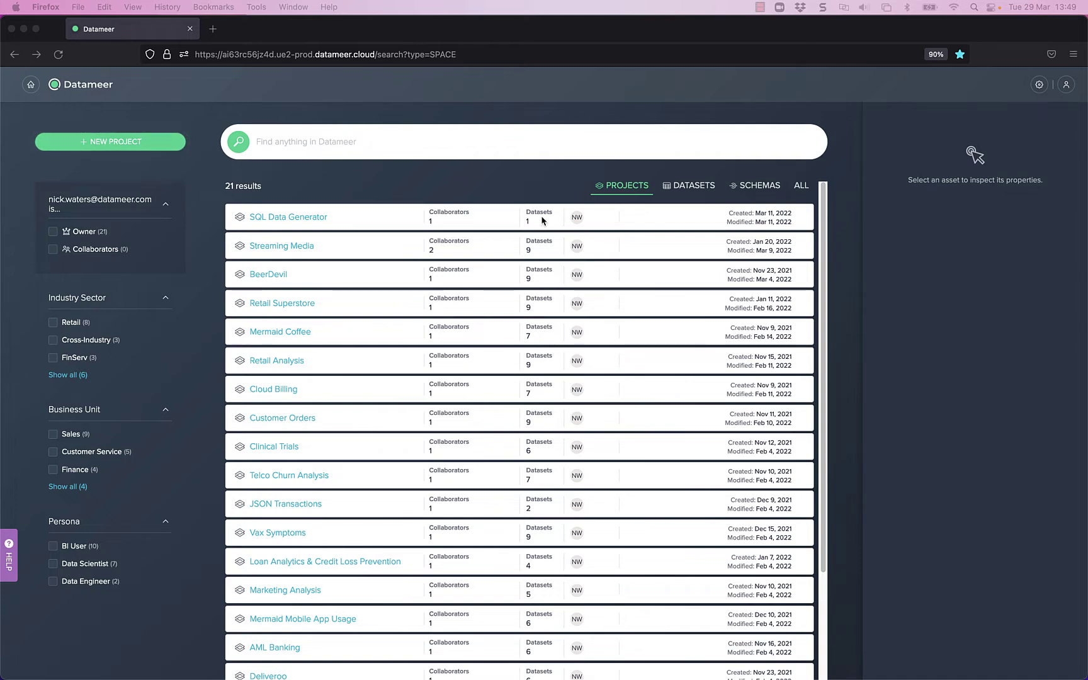
Show datasets in the search results, listing 785 results with source and record counts.
click(691, 185)
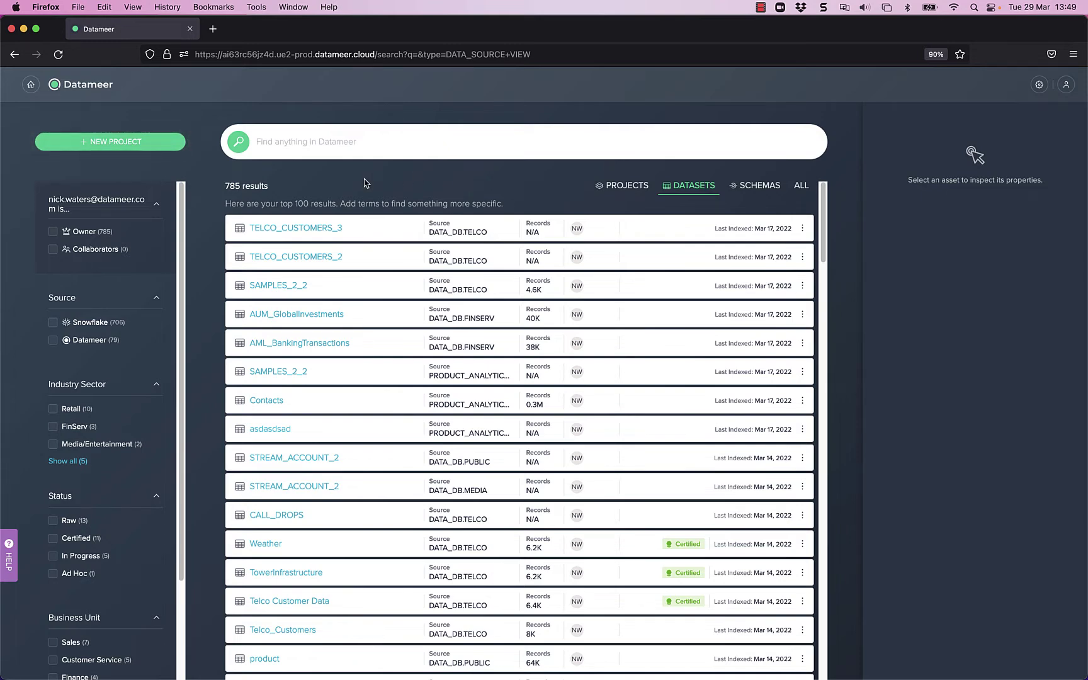
Search the datasets for 'retail' to get 11 results, including RETAIL_ACME and RETAIL_LOCATIONS.
click(283, 143)
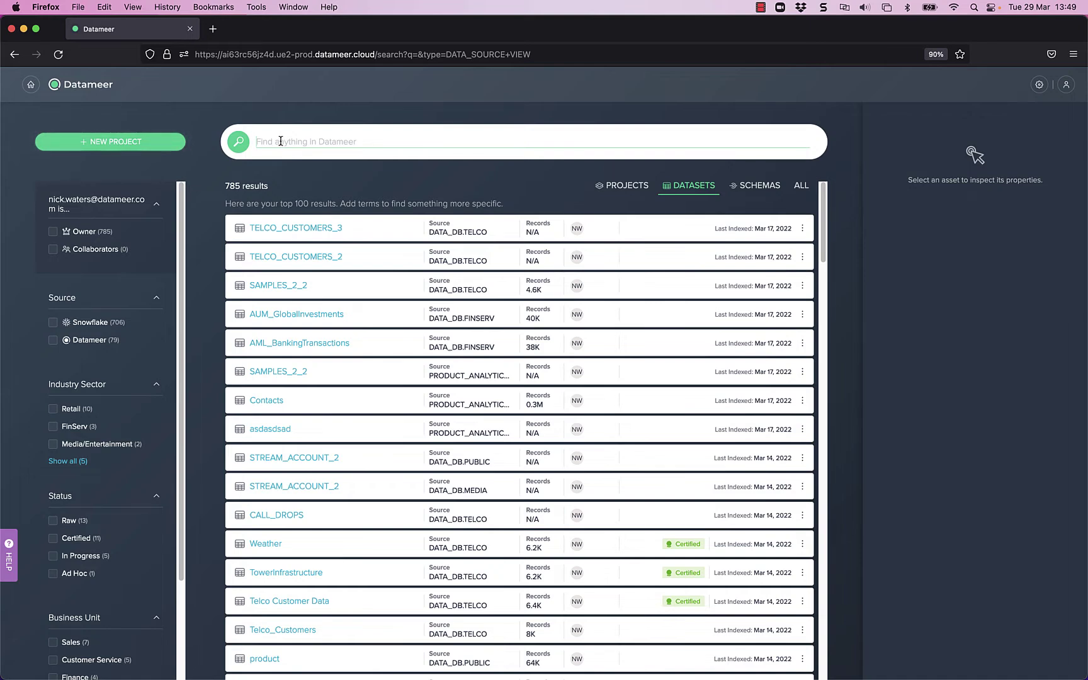
text(ret)
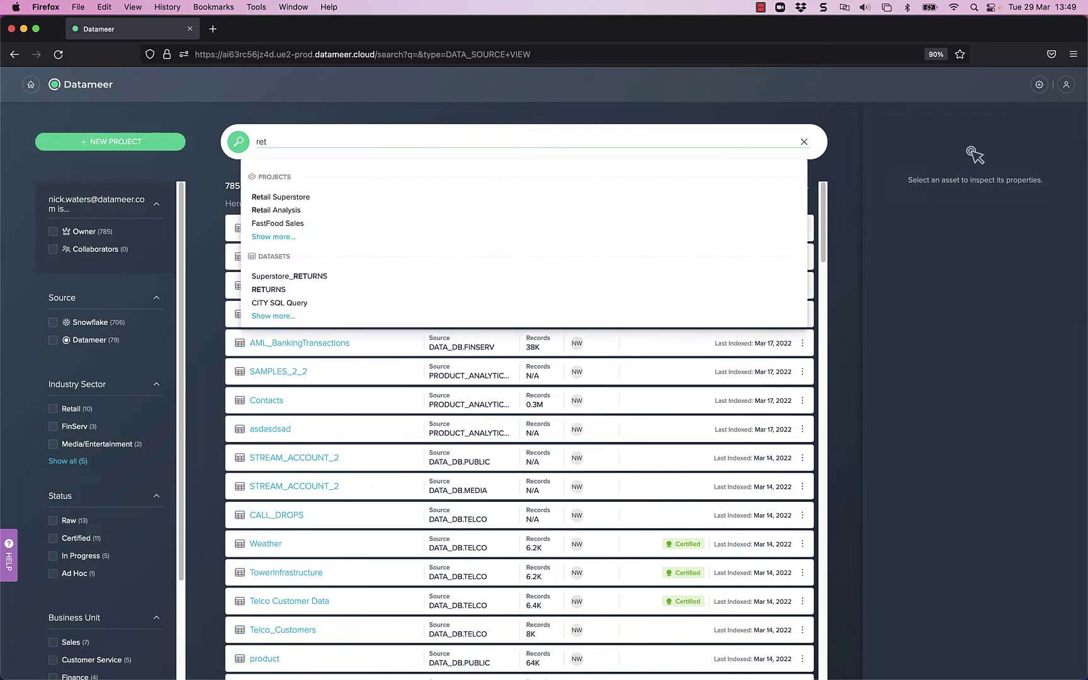
text(ail)
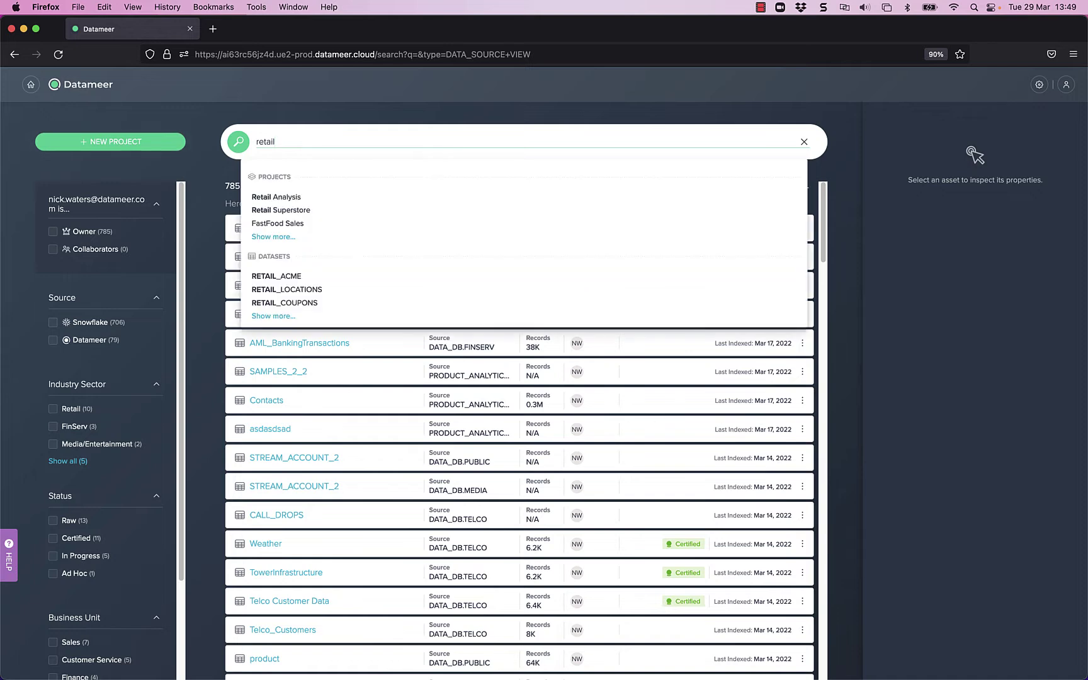
key(Return)
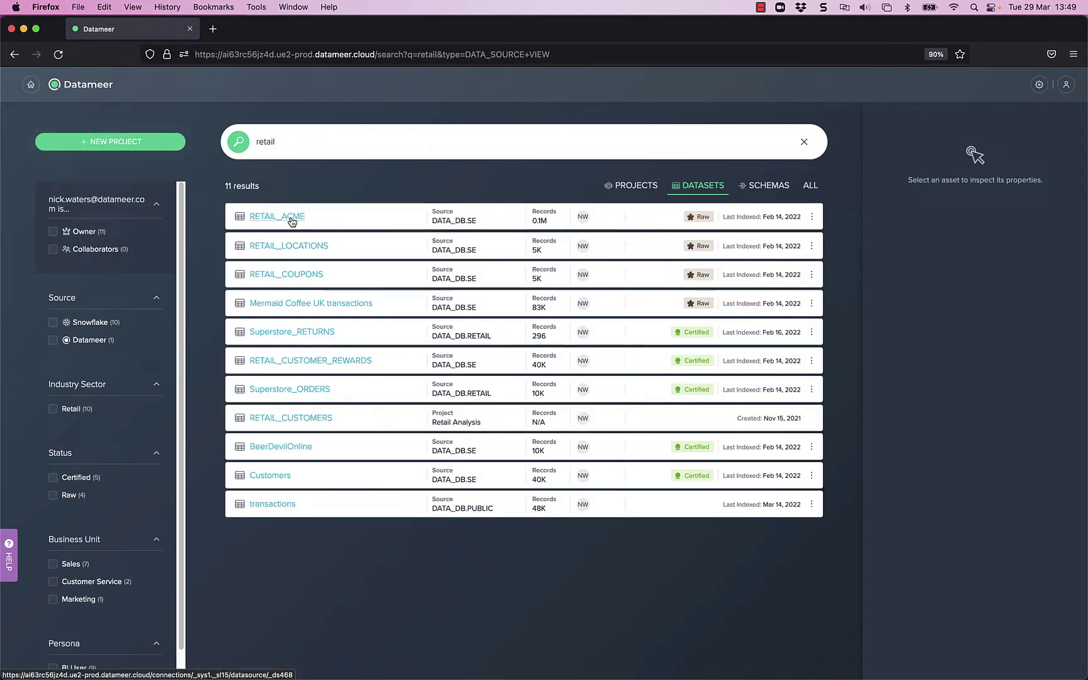
Open the RETAIL_ACME dataset details and load its Data Preview of transaction rows.
click(291, 217)
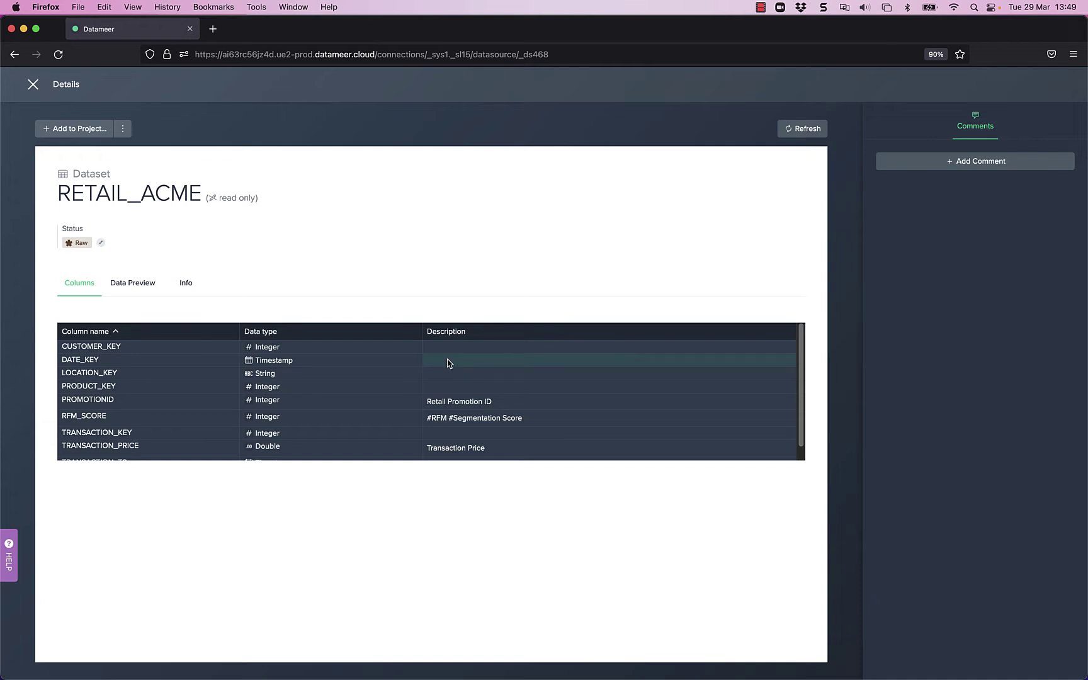
click(133, 283)
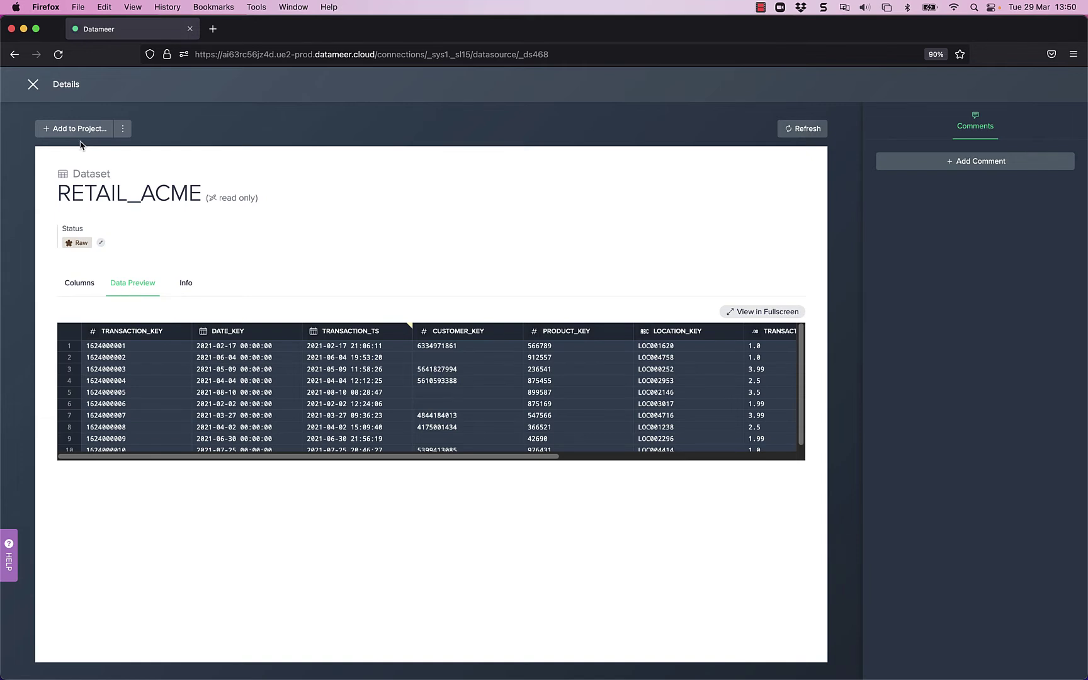
Add RETAIL_ACME to a new project named 'retail' and open its workbench.
click(77, 129)
click(150, 311)
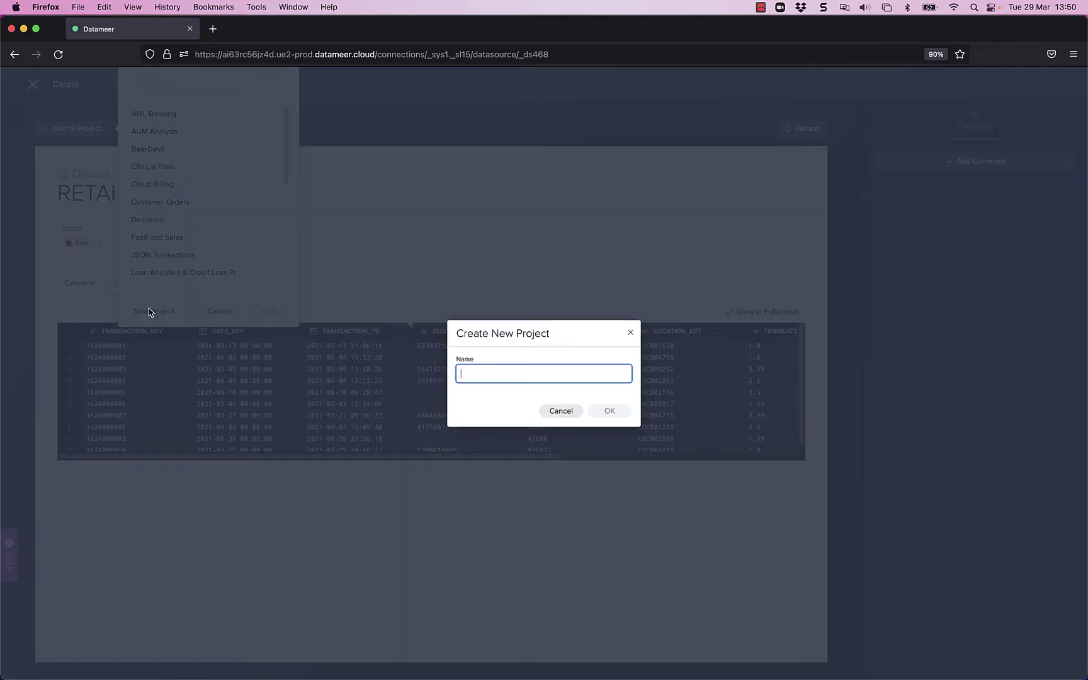
text(retail)
key(Return)
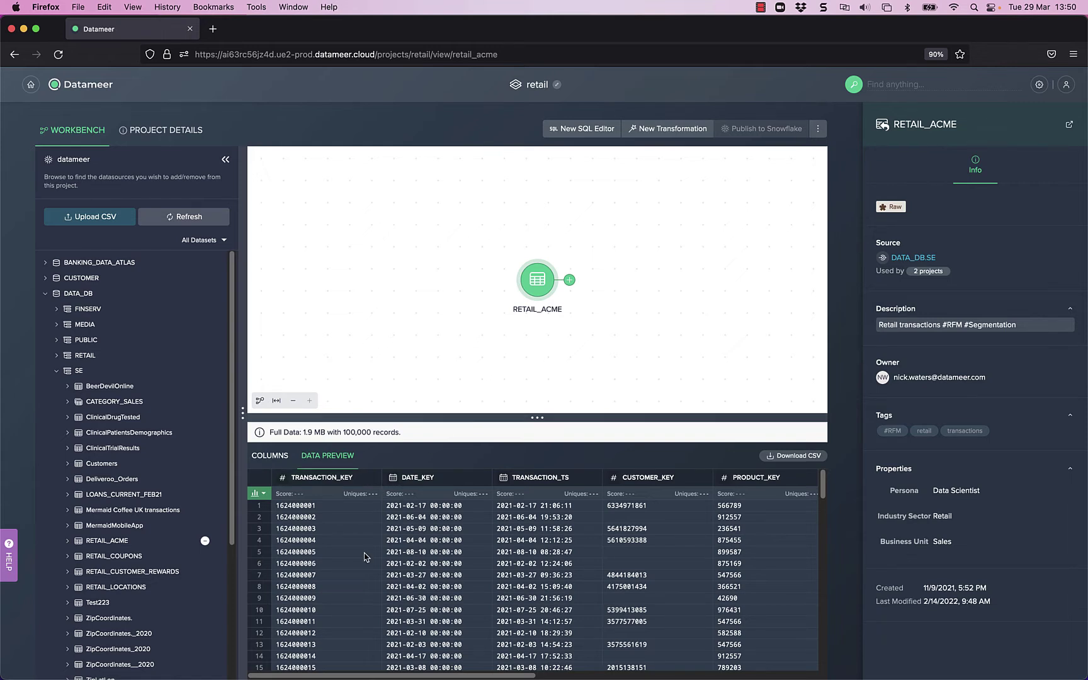
Create a New SQL View on RETAIL_ACME, prefilled with select * from "RETAIL_ACME".
click(570, 281)
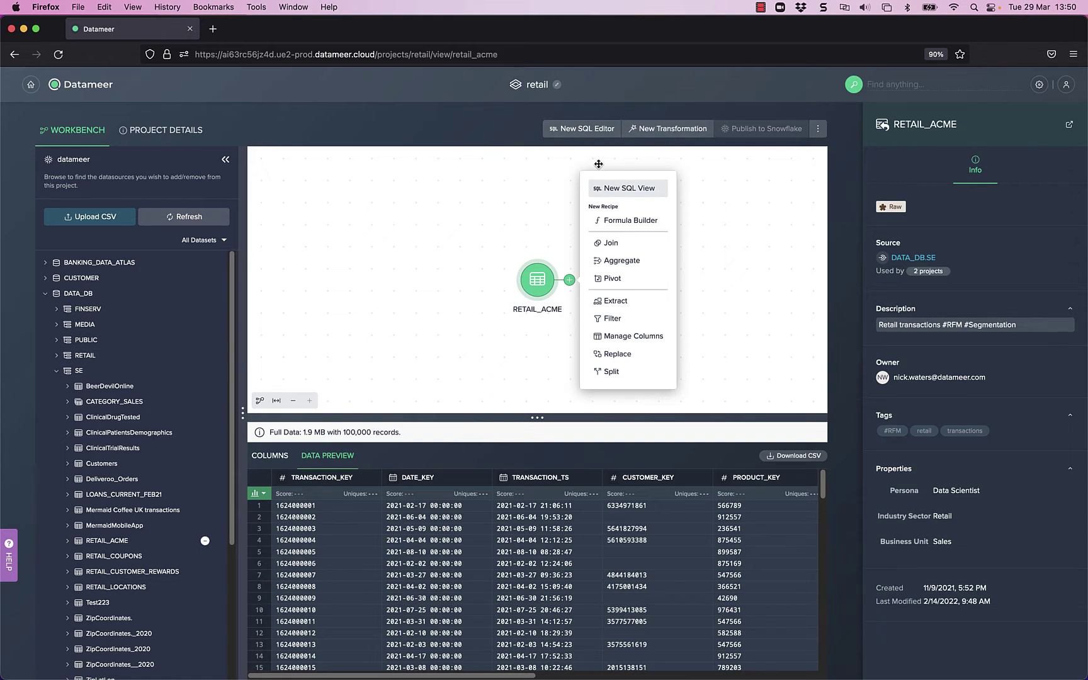
click(620, 188)
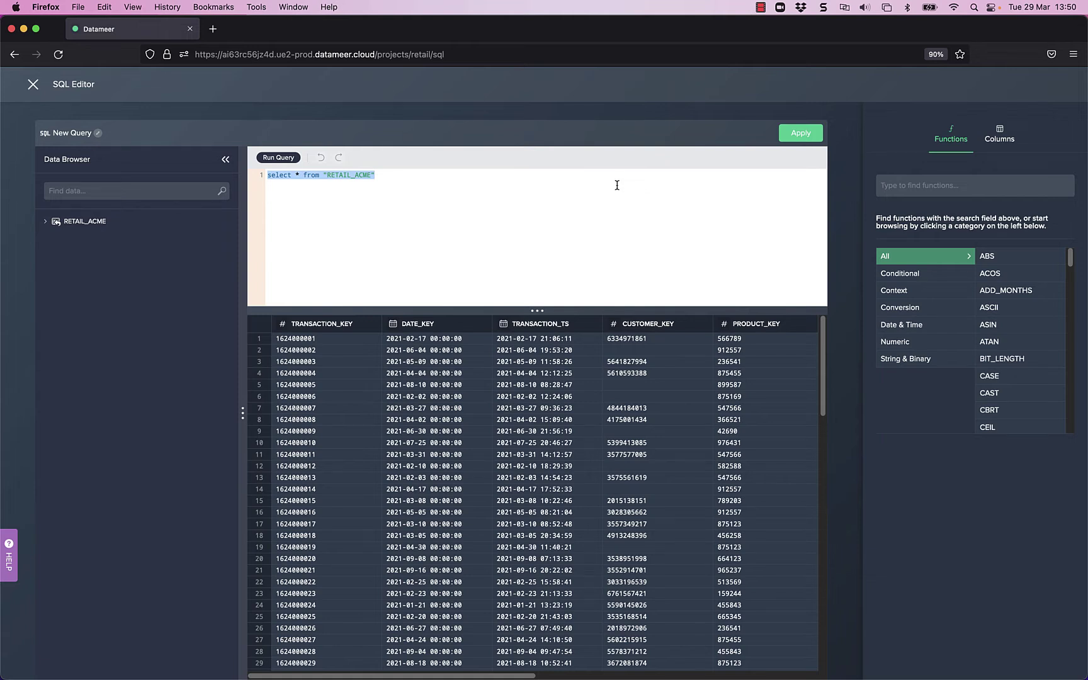
Replace the query with a filter for RFM_SCORE '111' and TRANSACTION_PRICE > 1.0, run it, and apply as Query1.
click(391, 176)
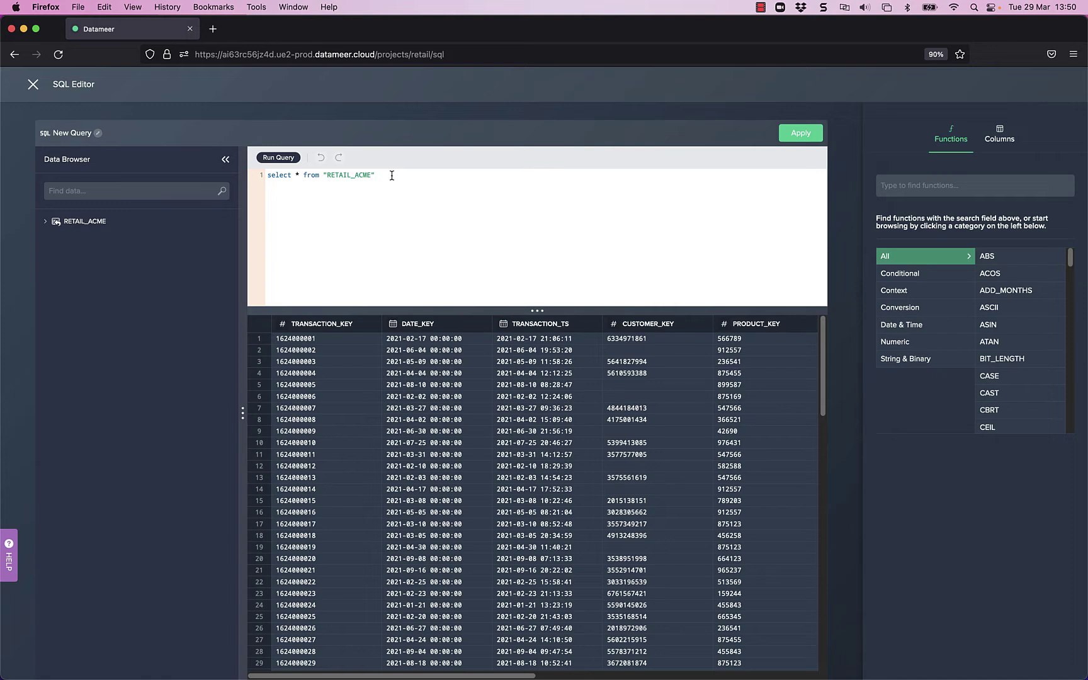
drag(391, 176, 235, 181)
text(select * from "RETAIL_ACME"  where RFM_SCORE='111'  and TRANSACTION_PRICE > 1.0)
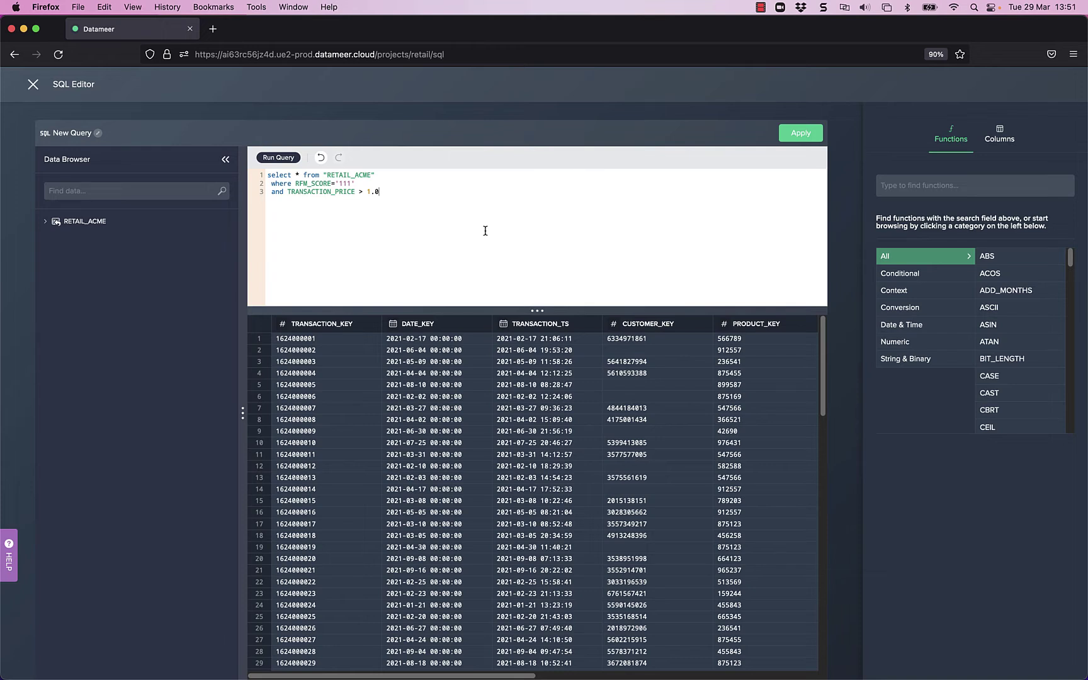
click(273, 159)
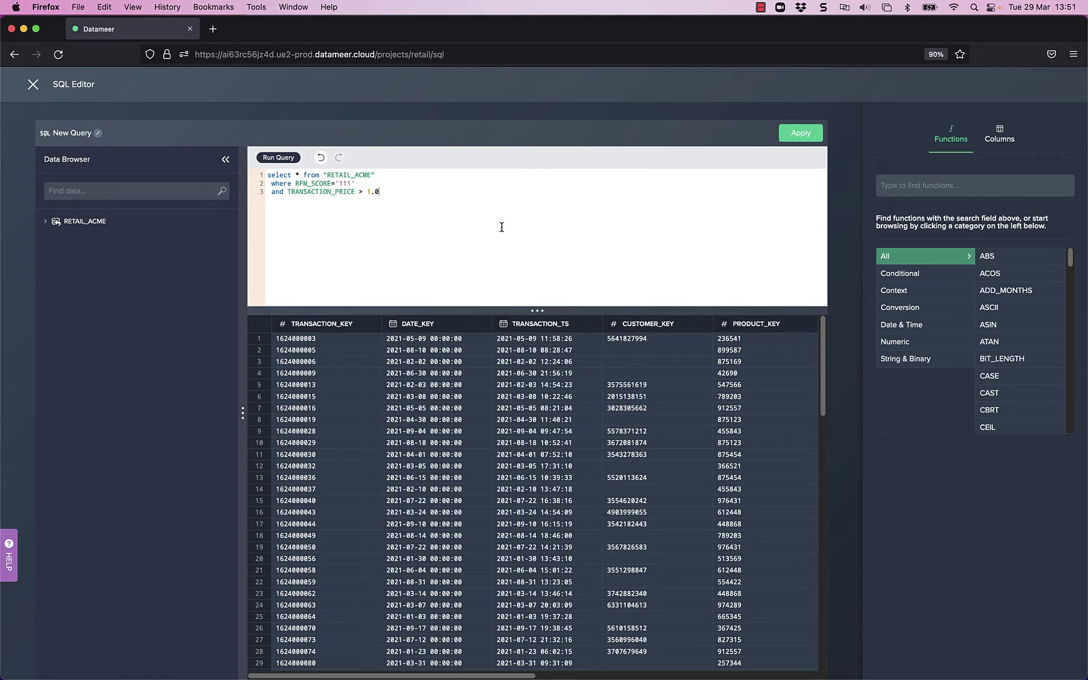
click(800, 133)
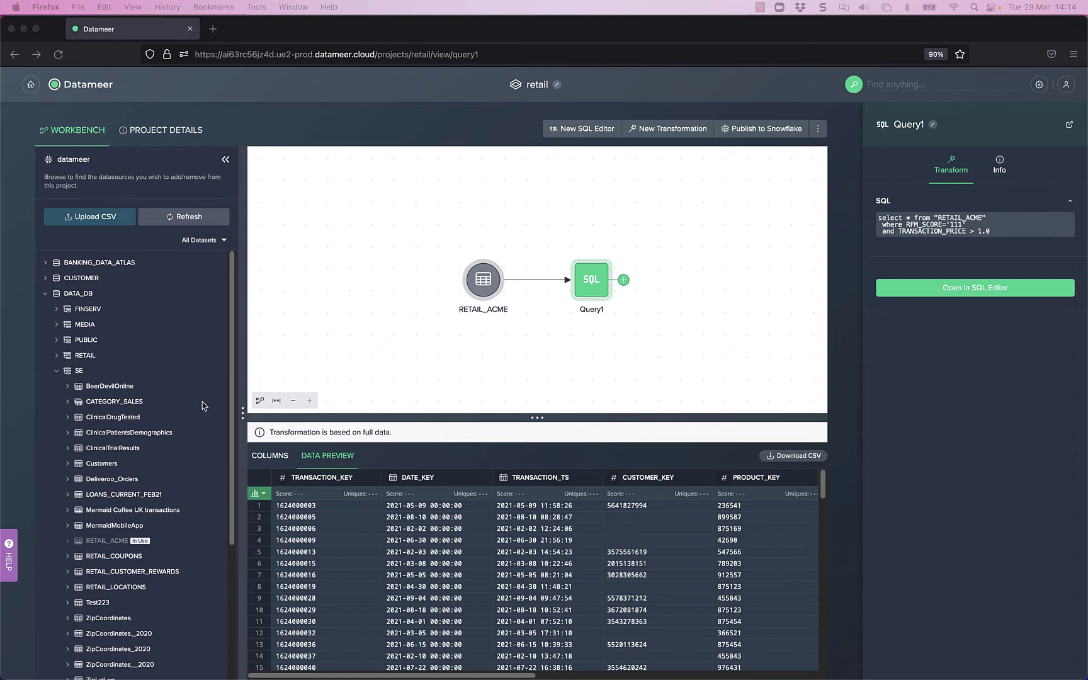
Add RETAIL_LOCATIONS to the retail workbench and select Query1 to preview its filtered rows.
mouse_move(145, 588)
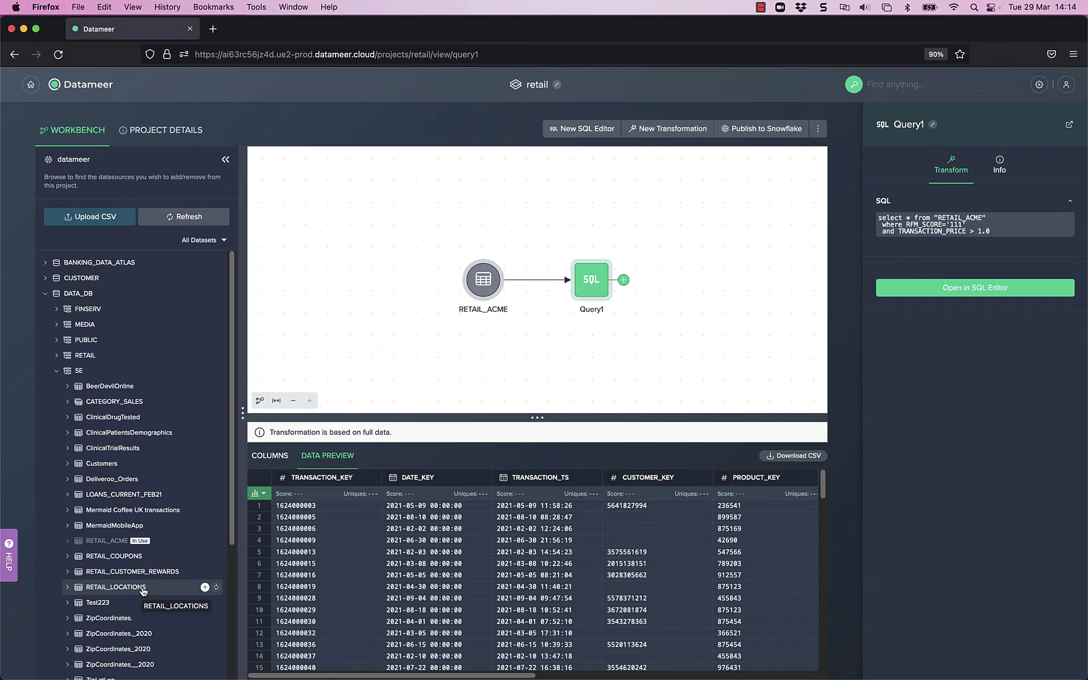
click(204, 587)
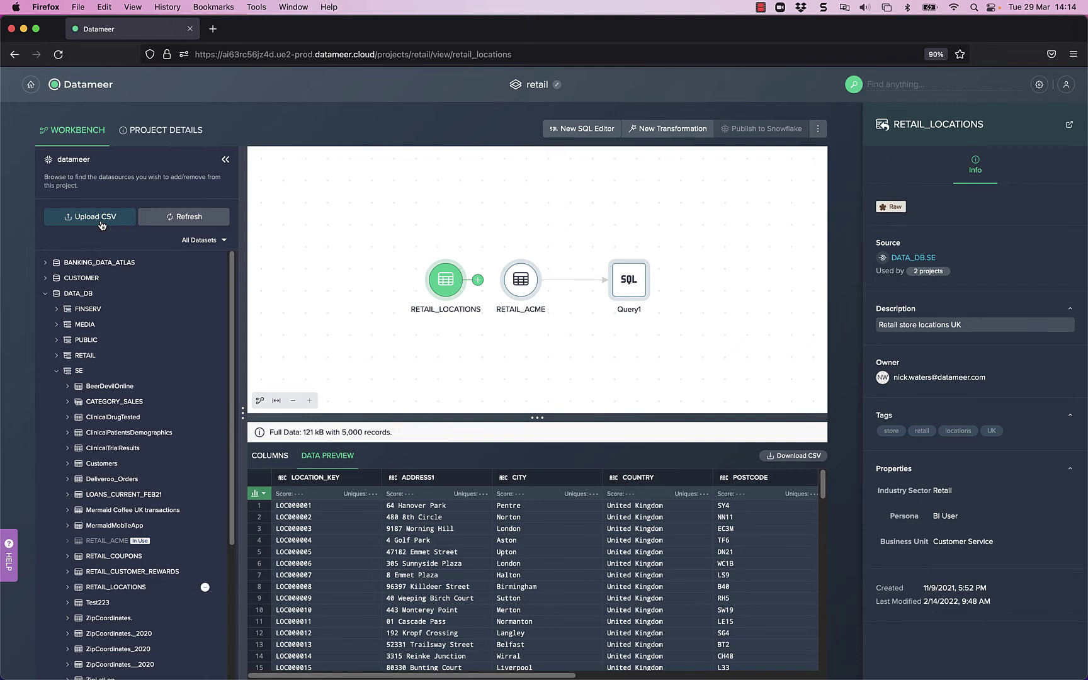
click(633, 286)
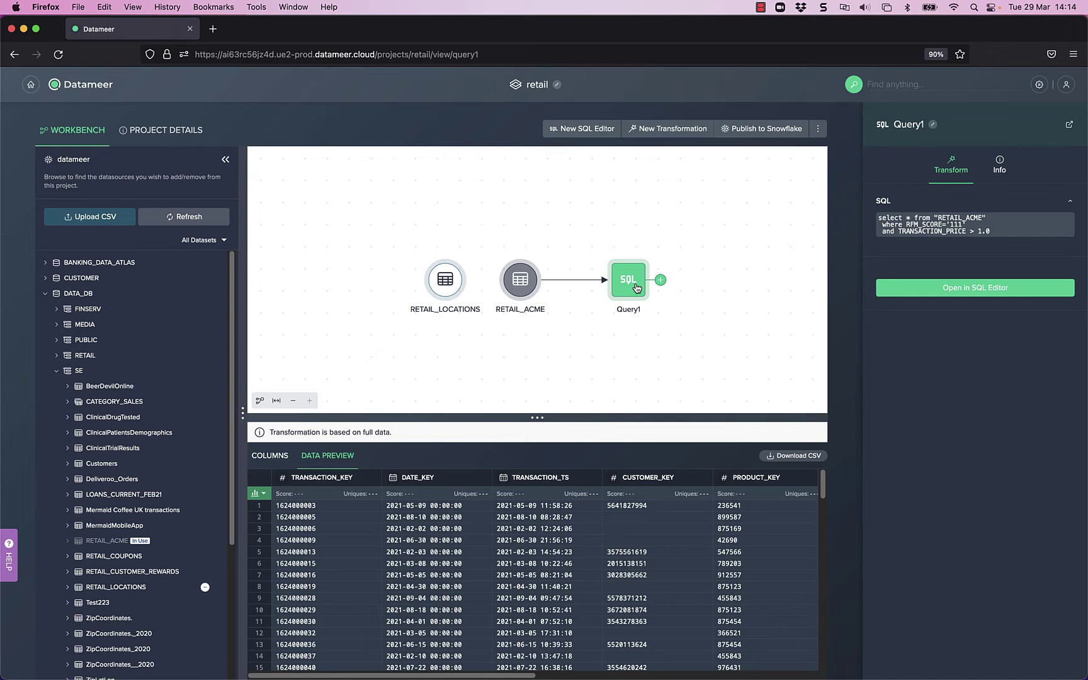
Left-join Query1 with RETAIL_LOCATIONS on the suggested LOCATION_KEY columns, creating Query1 2.
click(660, 280)
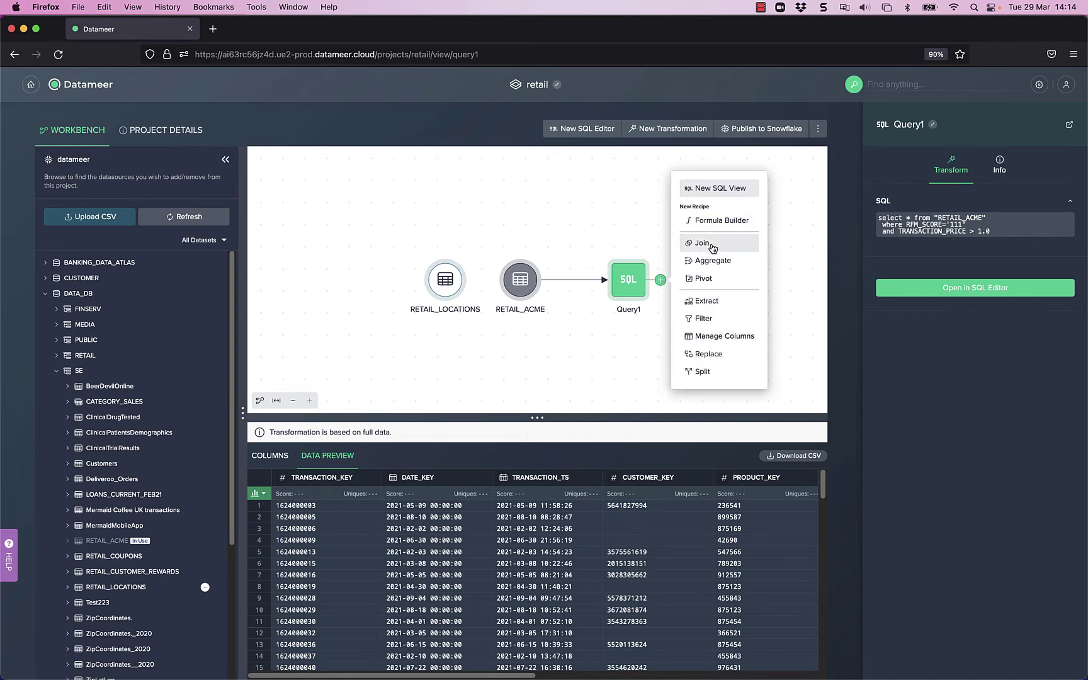
click(712, 247)
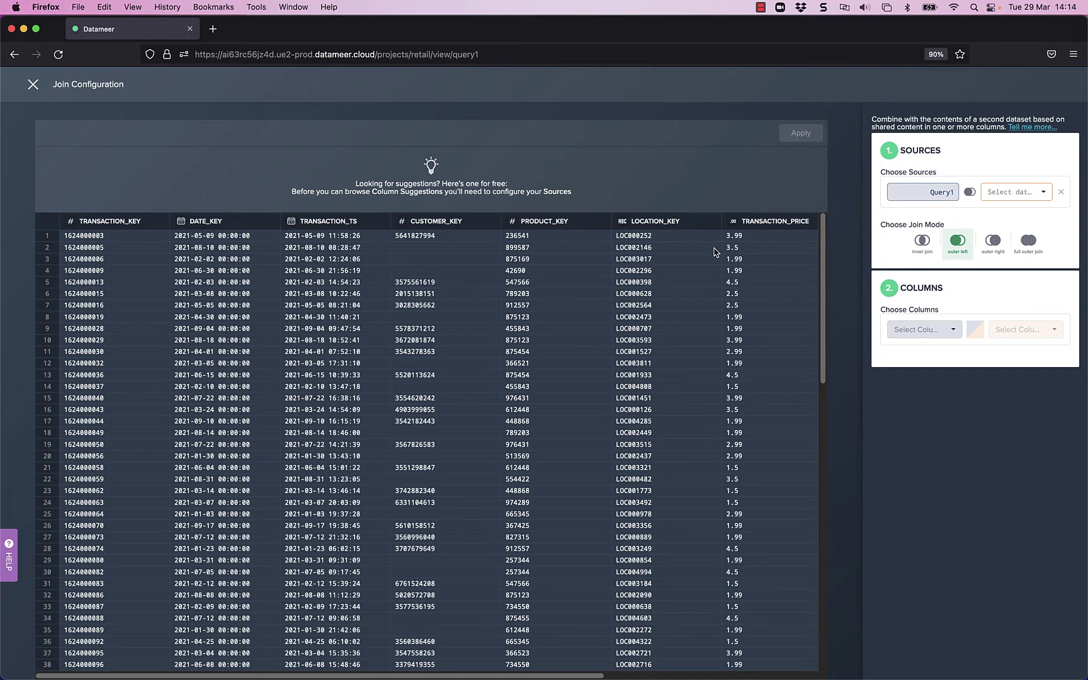
click(1011, 192)
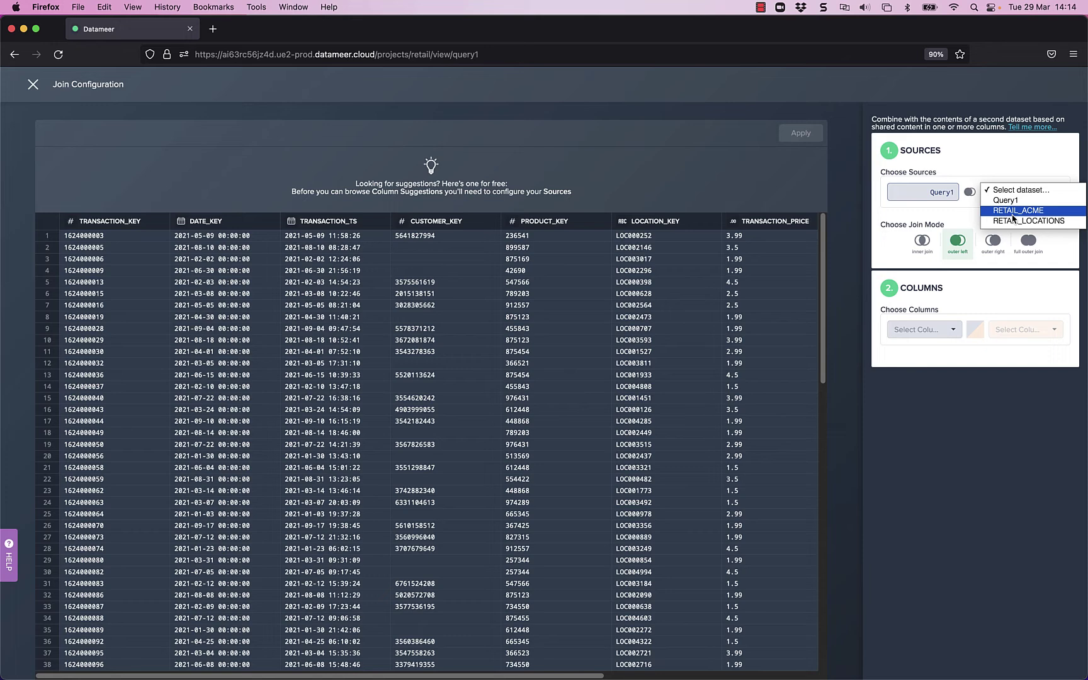
click(1014, 221)
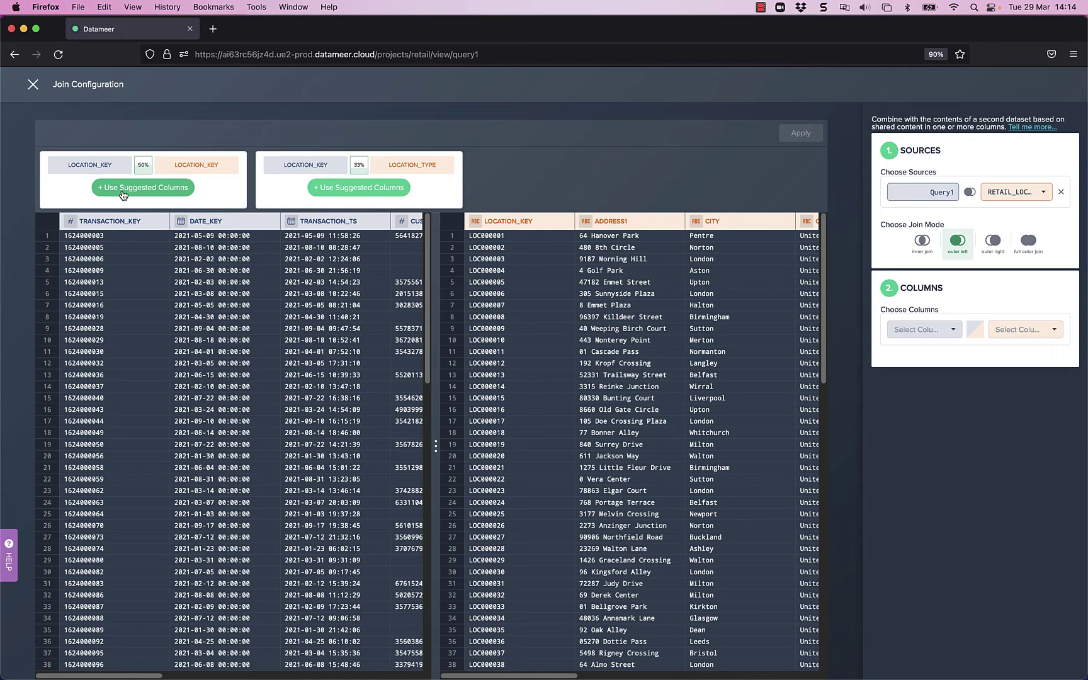
click(124, 194)
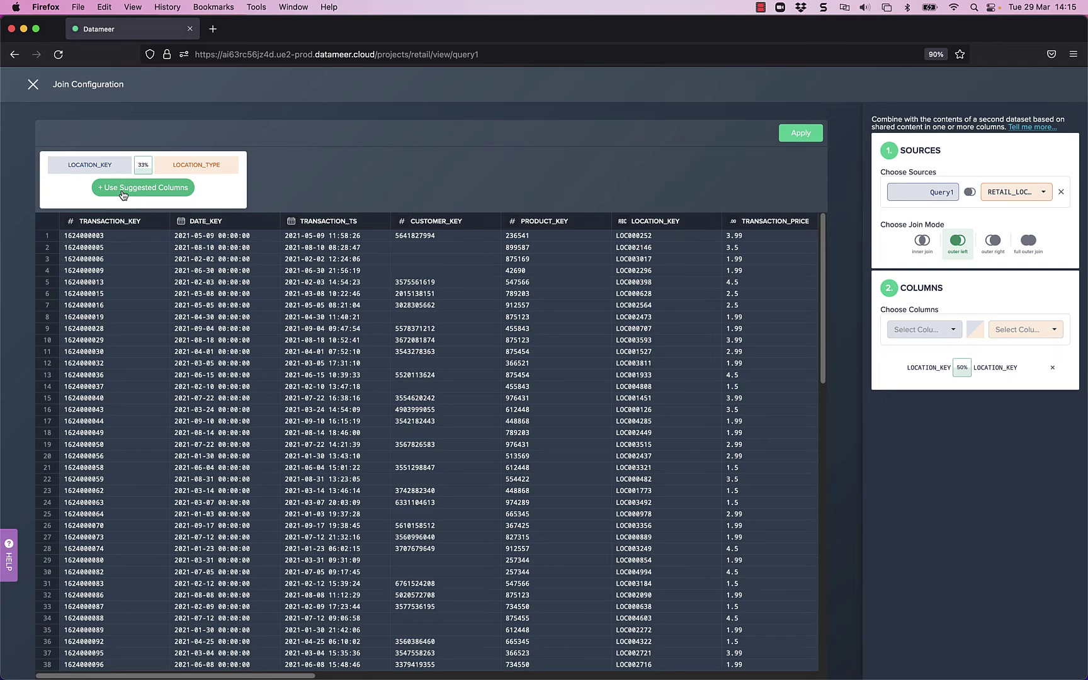
click(802, 134)
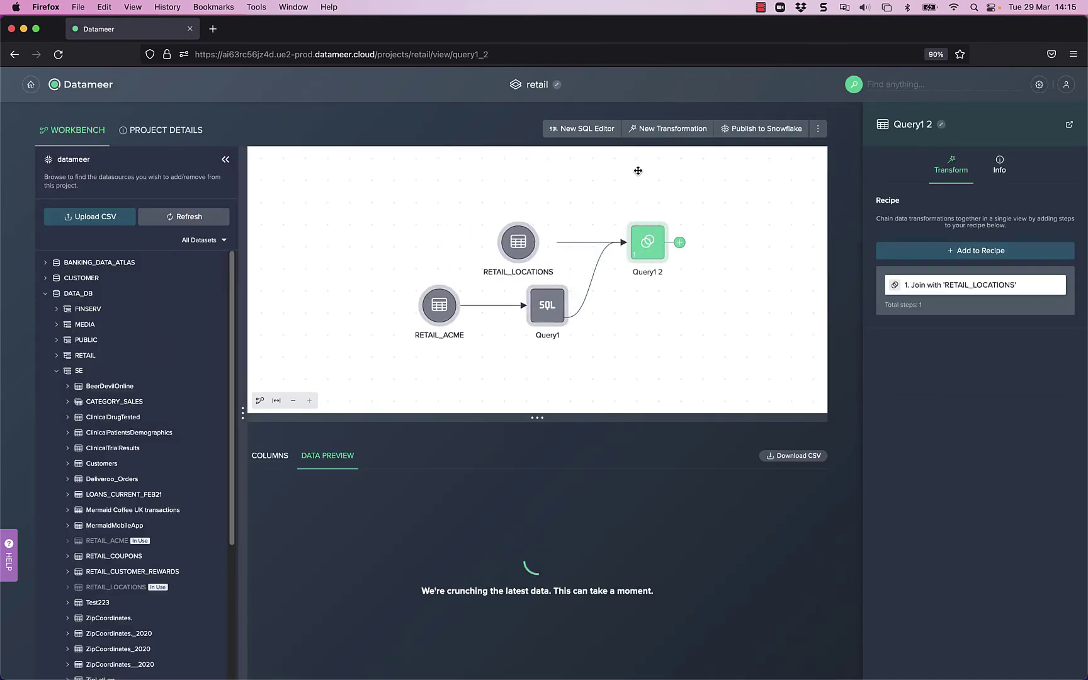
Add an Aggregate step after Query1 2 to open the aggregation editor.
click(679, 244)
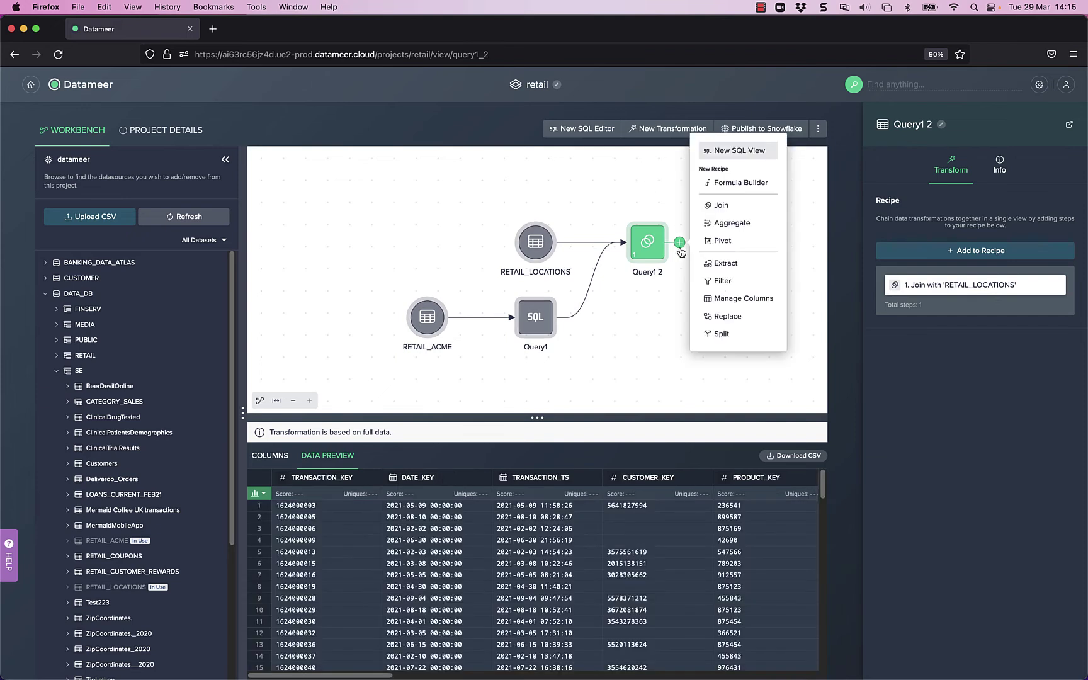
click(734, 224)
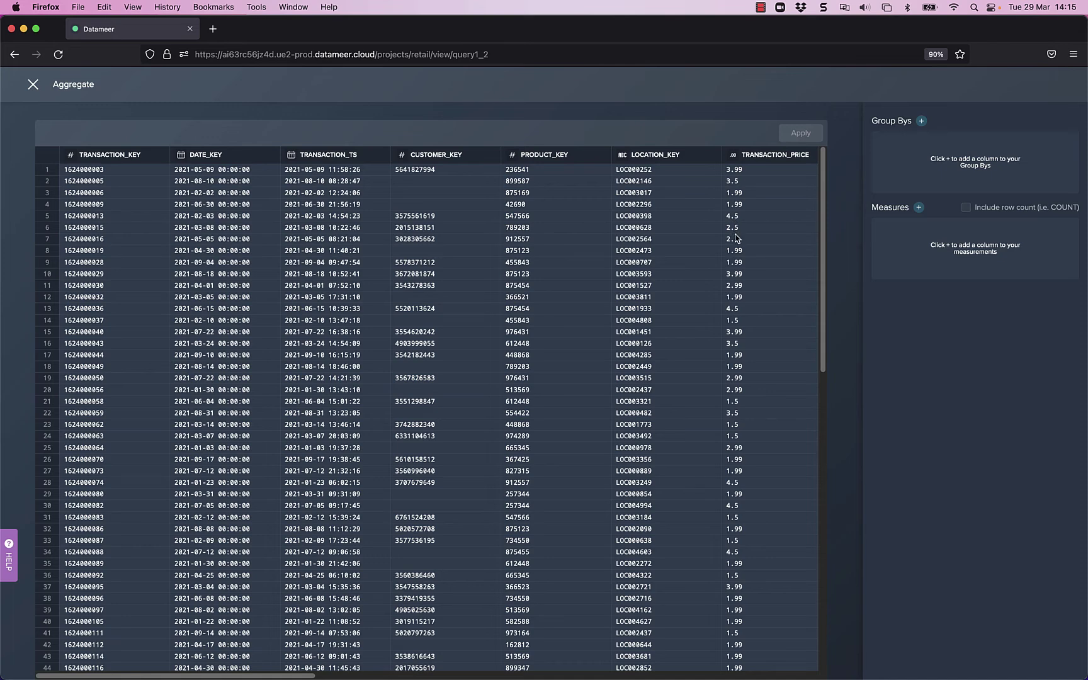
Add LOCATION_TYPE as the Group By column.
click(920, 121)
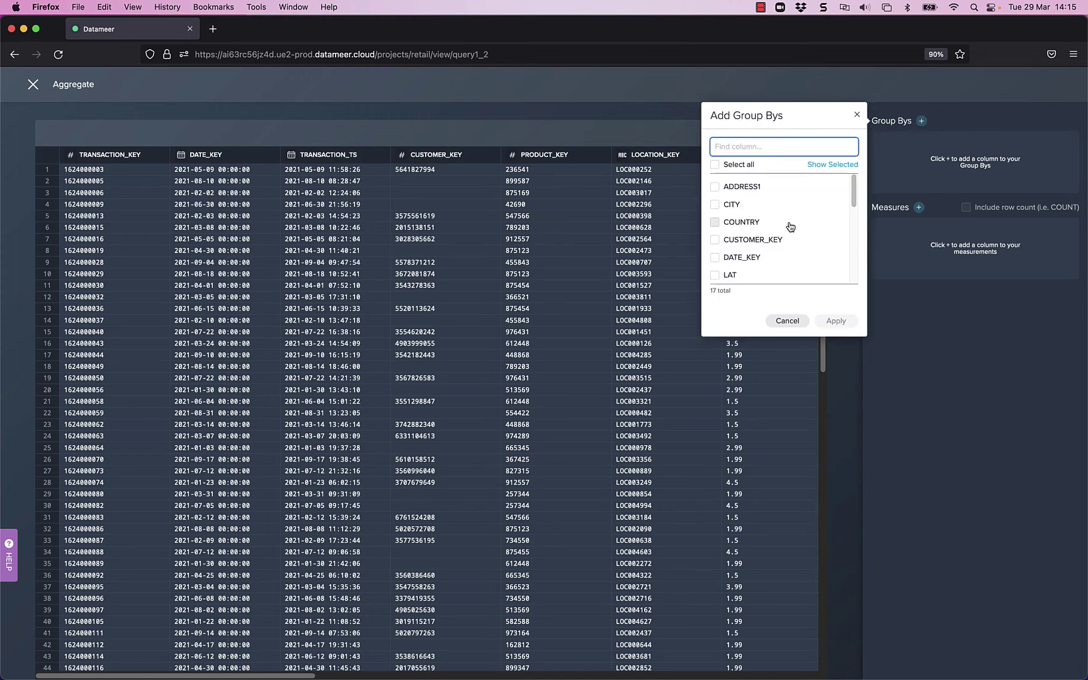
text(locatio)
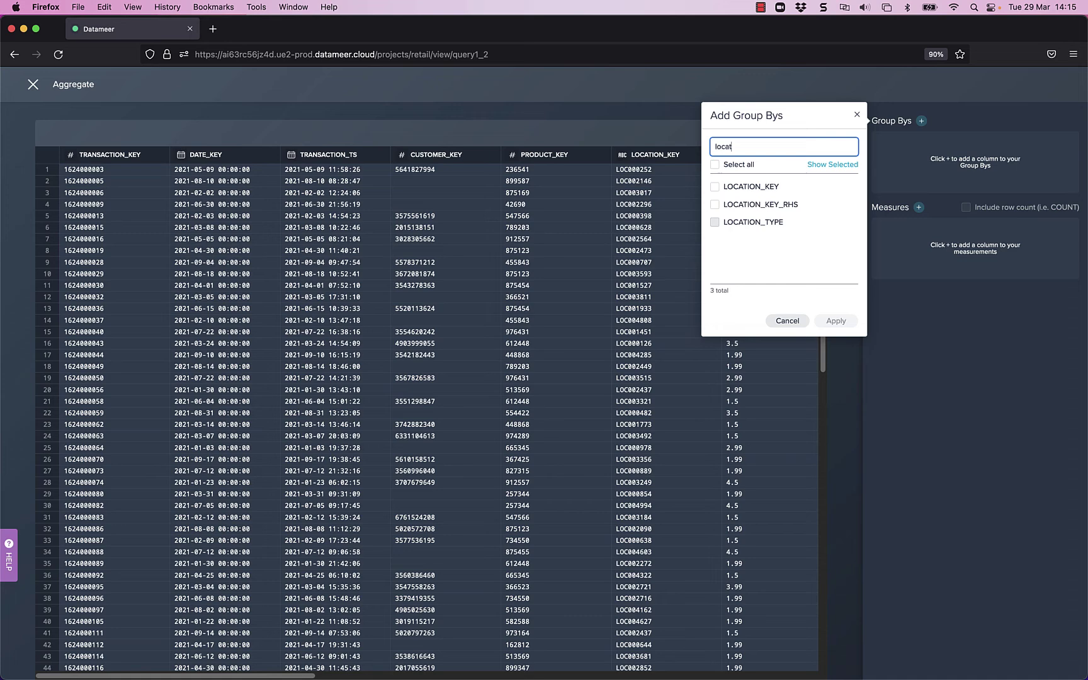
click(714, 222)
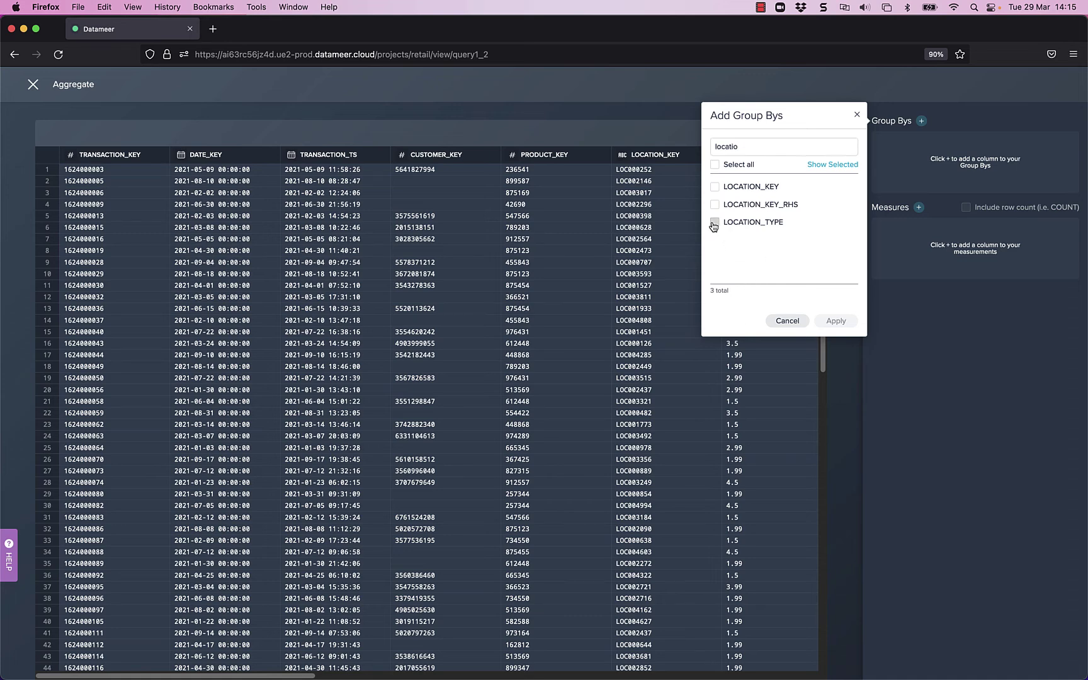
click(836, 322)
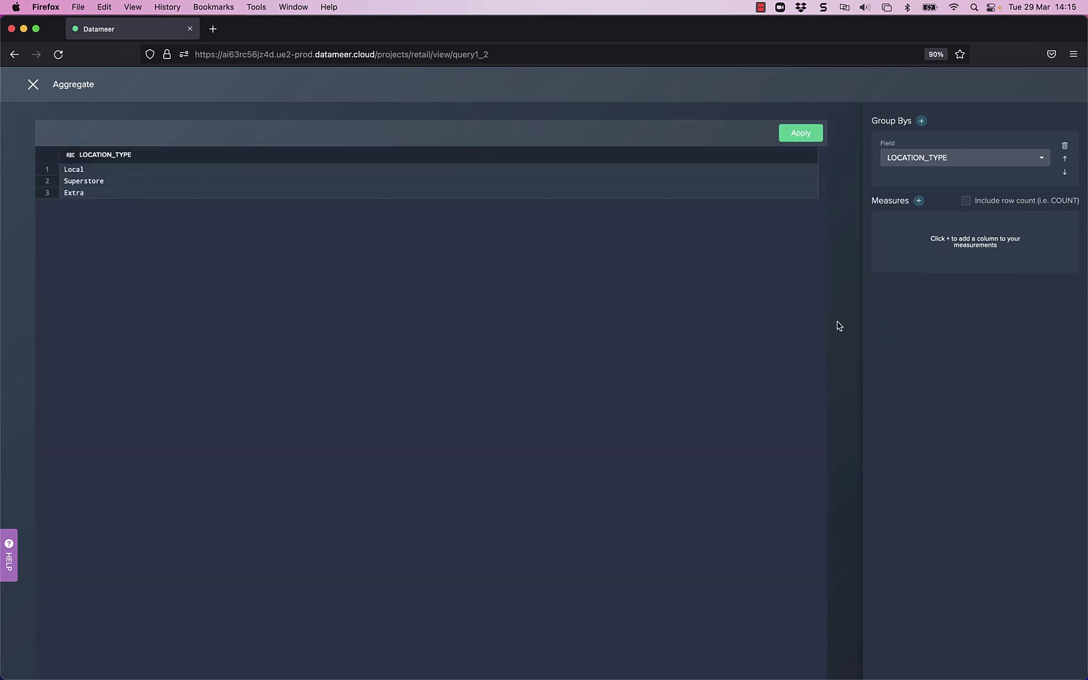
Add TRANSACTION_PRICE as a Sum measure and include a row count per location type.
click(919, 202)
text(tra)
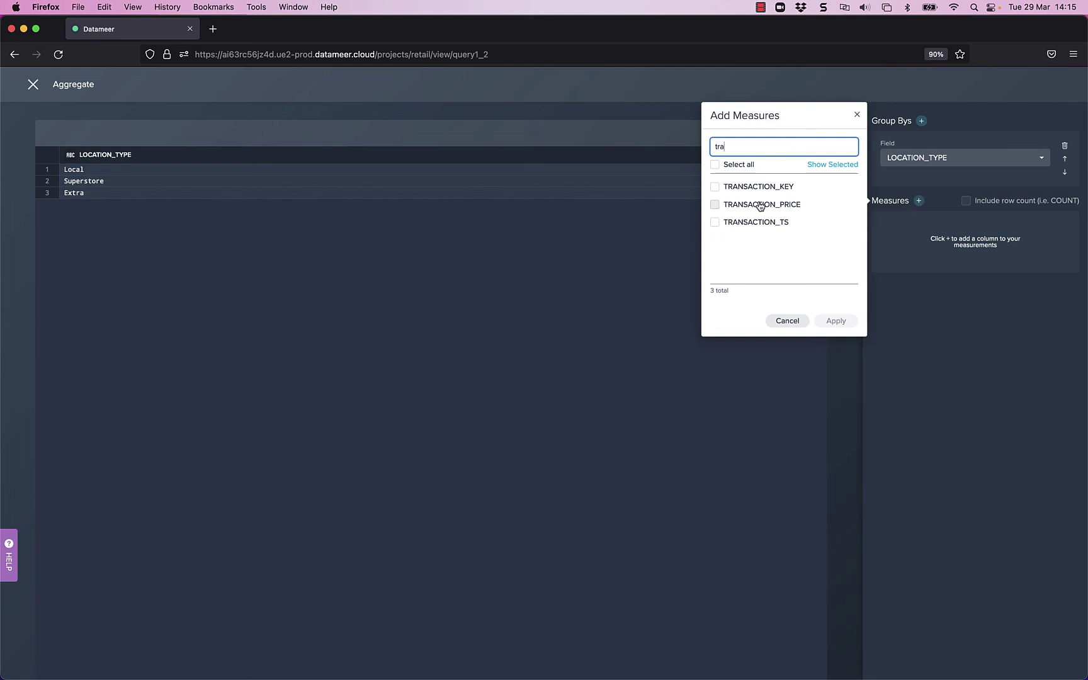
click(717, 205)
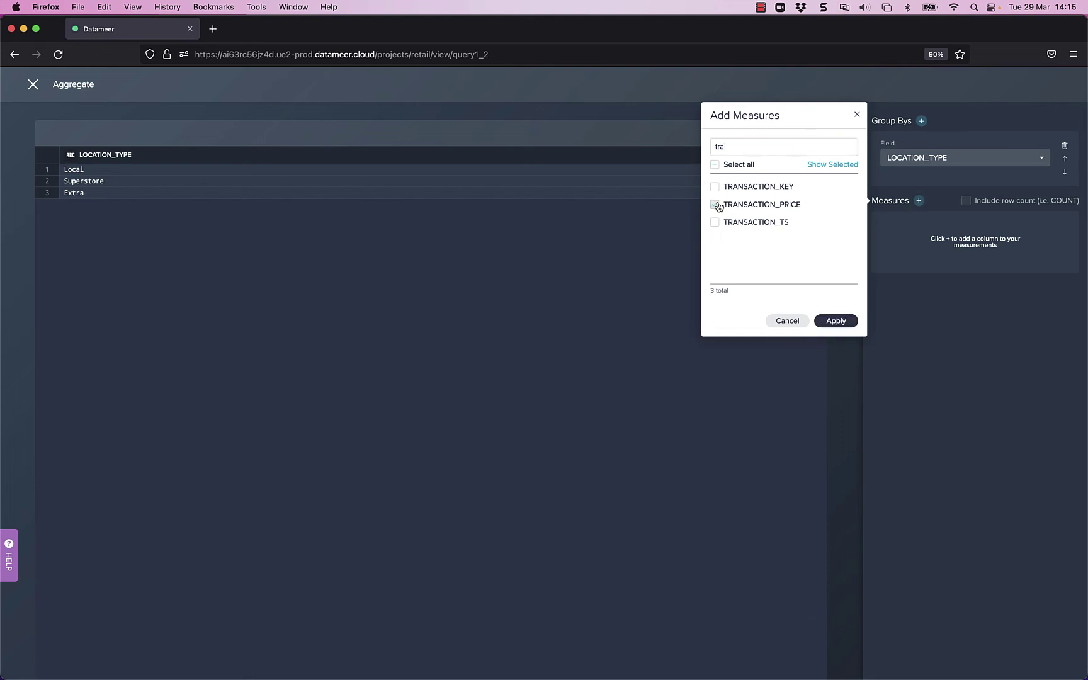
click(847, 323)
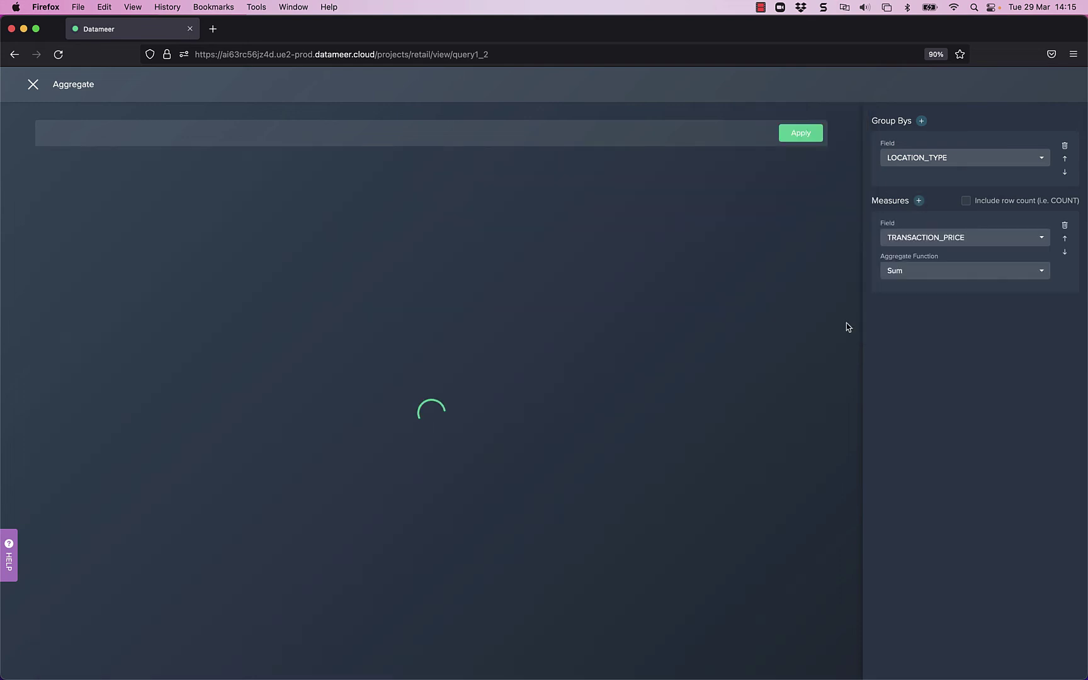
click(918, 274)
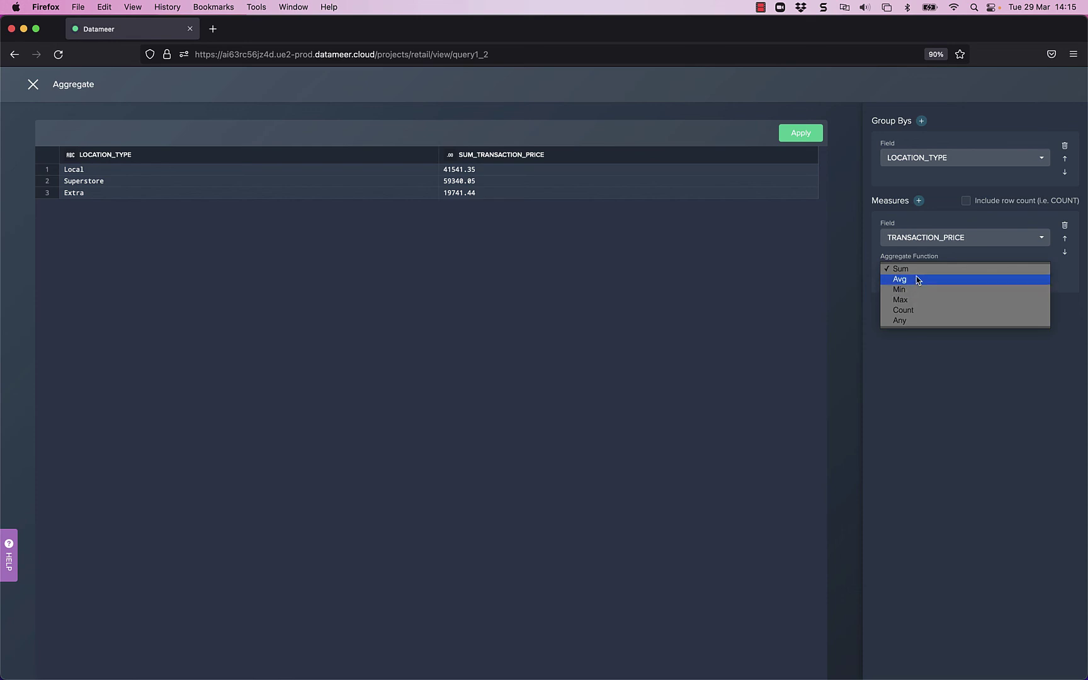
click(918, 269)
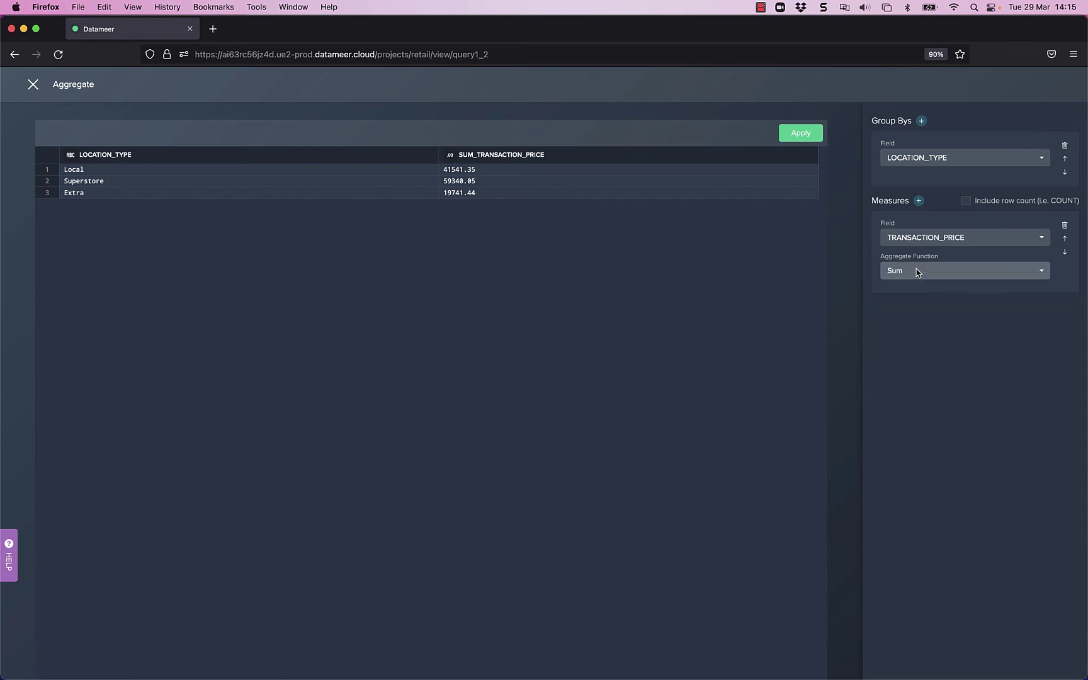
click(965, 201)
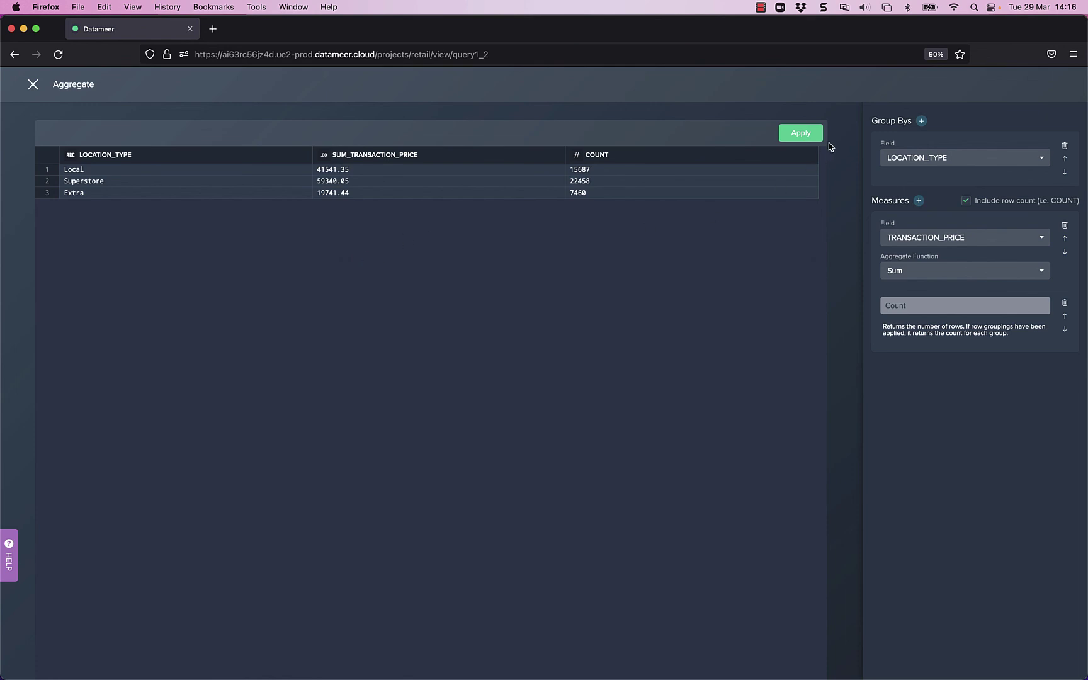
Apply the aggregation so Query1 2 2 previews summed transaction prices and counts per location type.
click(798, 132)
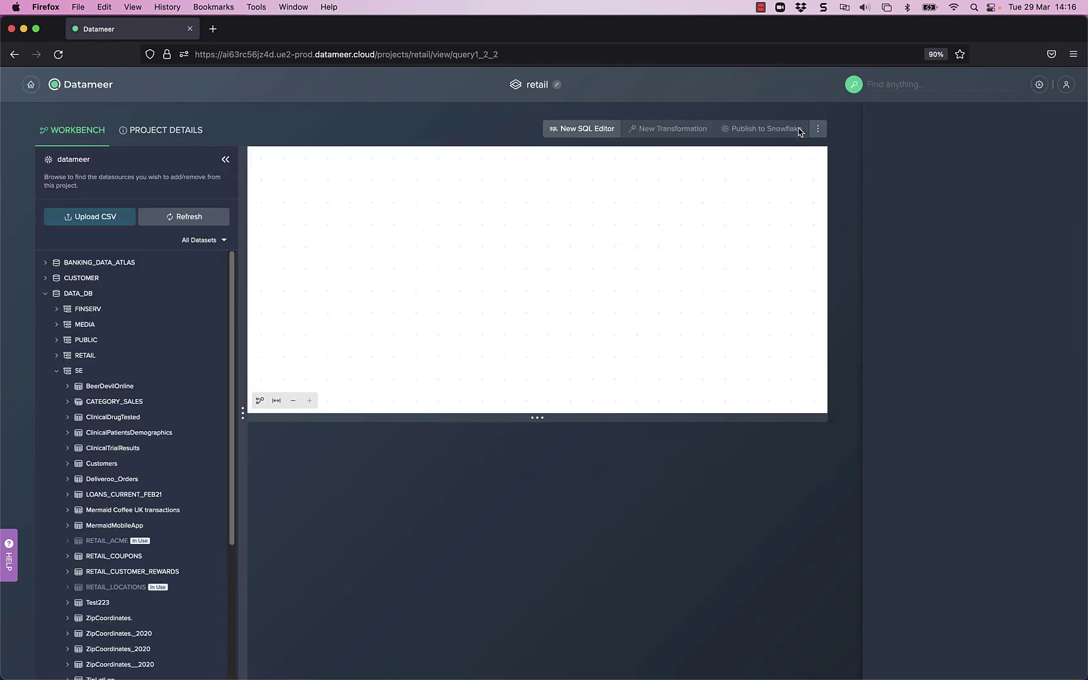